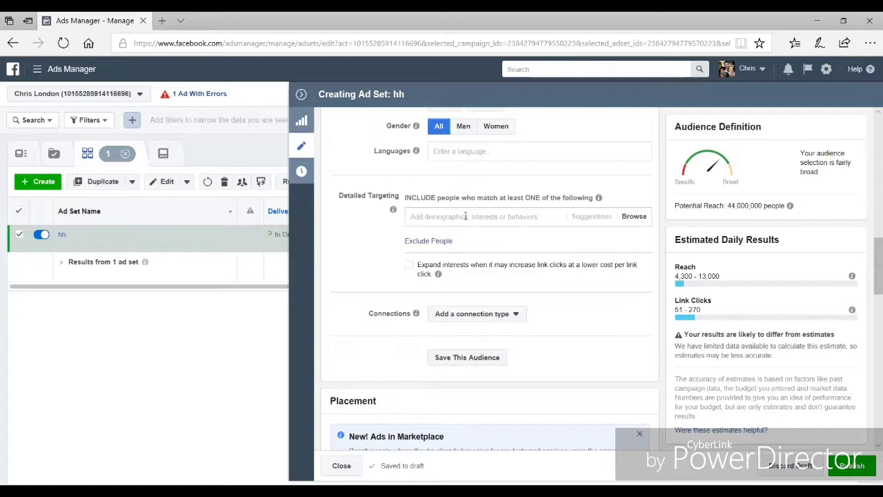
Search detailed targeting for "business owner" and include the Business Owners employer demographic
text(busin)
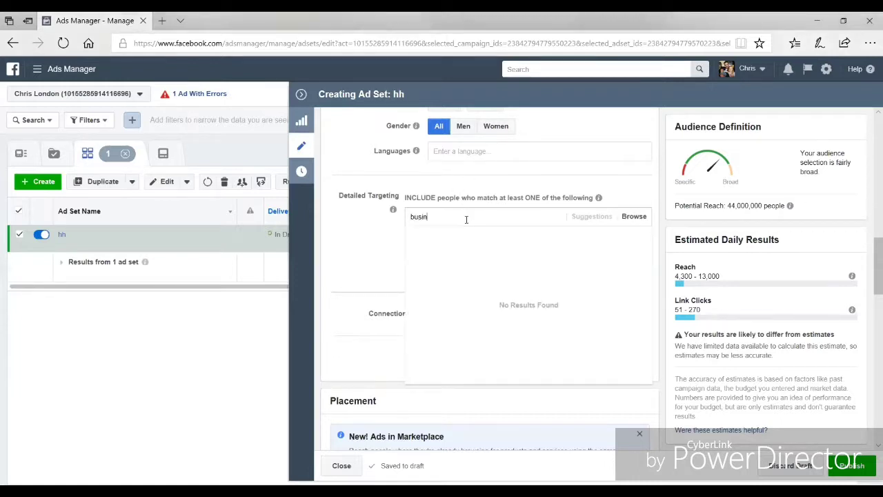
text(ess owner)
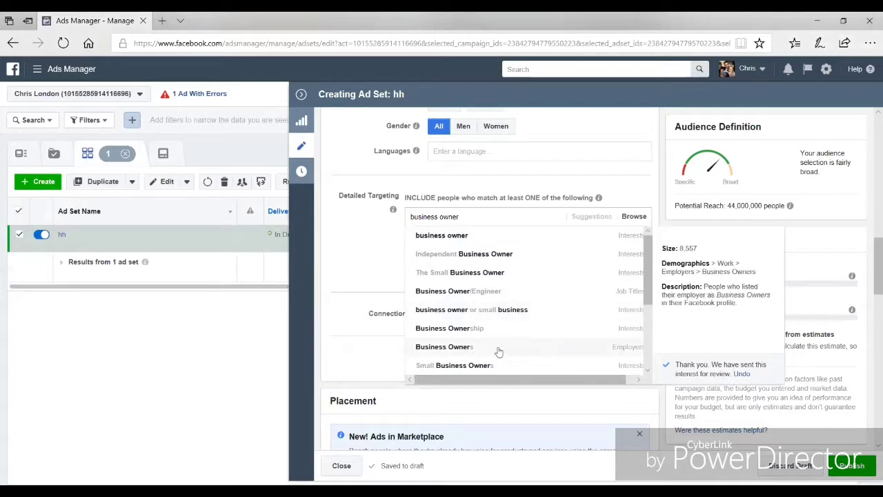
click(569, 352)
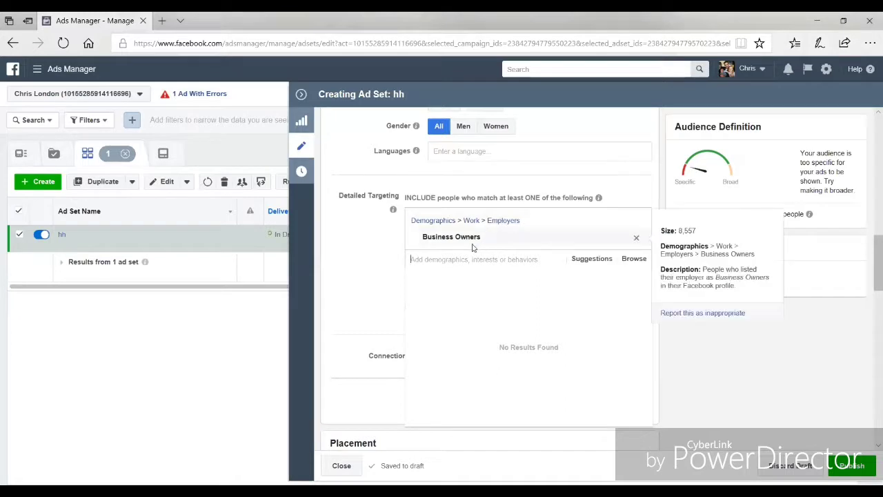
Include the suggested job titles Business Owner and Self employed, plus the employer Small Business owner, in the detailed targeting
click(602, 263)
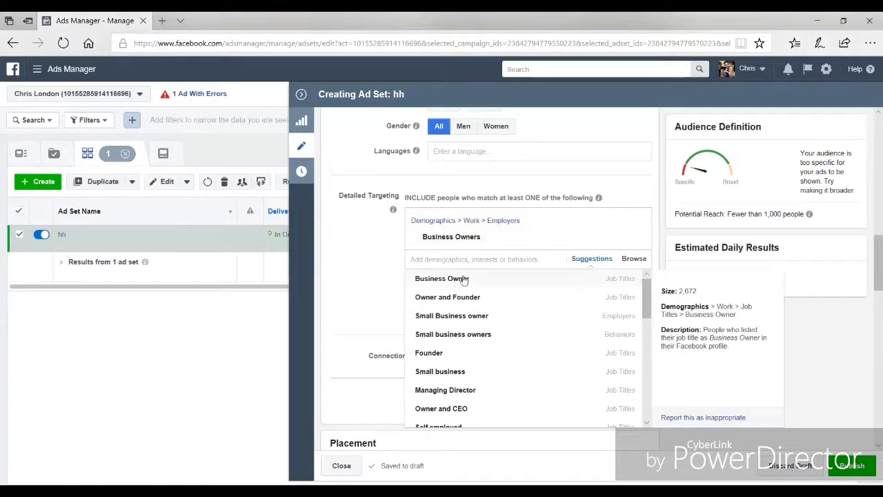
click(586, 278)
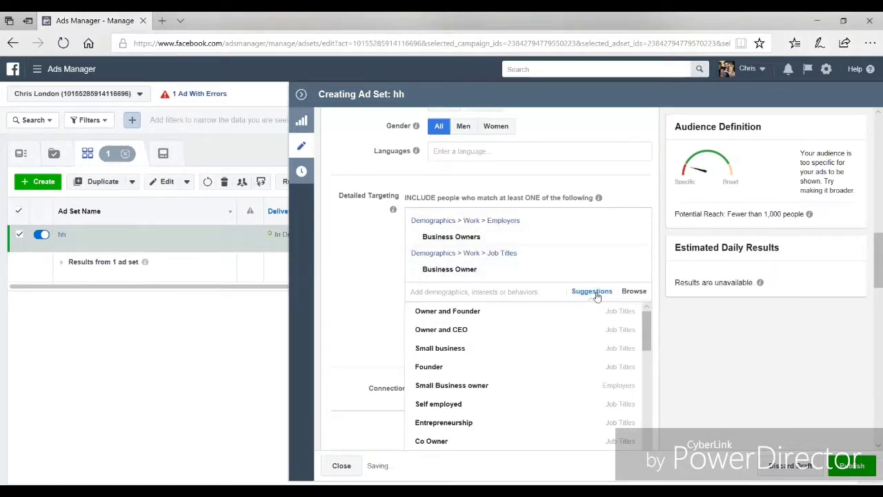
click(481, 406)
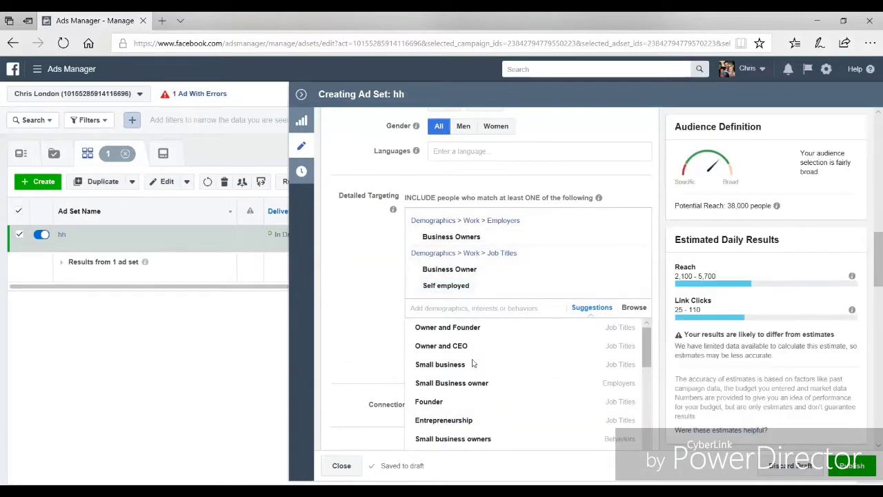
click(467, 384)
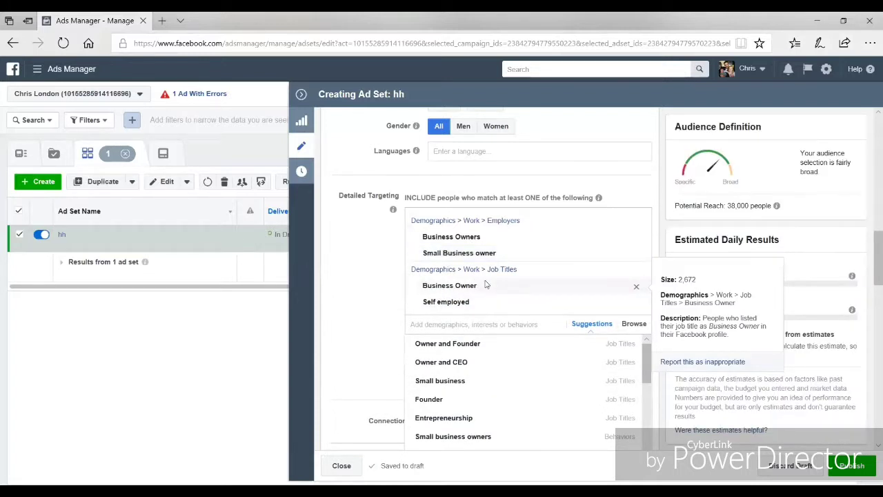
click(570, 278)
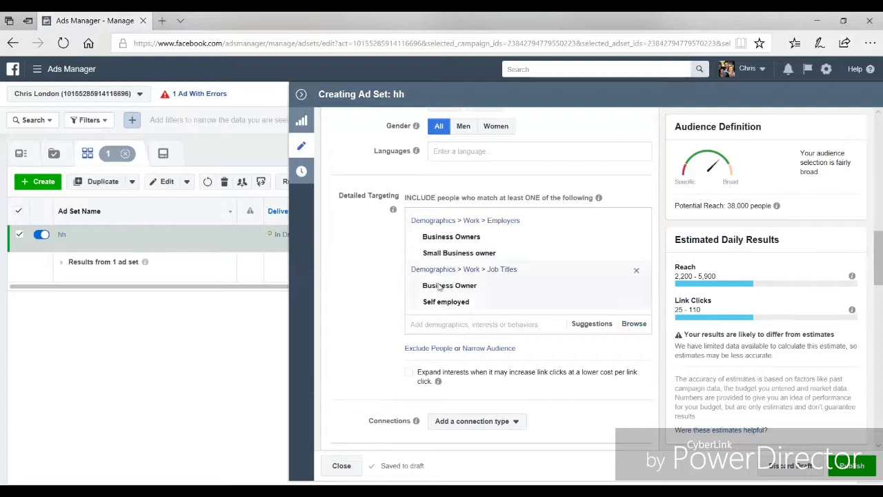
Add the AutoTrader.com and Top Gear interests to the same inclusion group as the business owner demographics
mouse_move(438, 317)
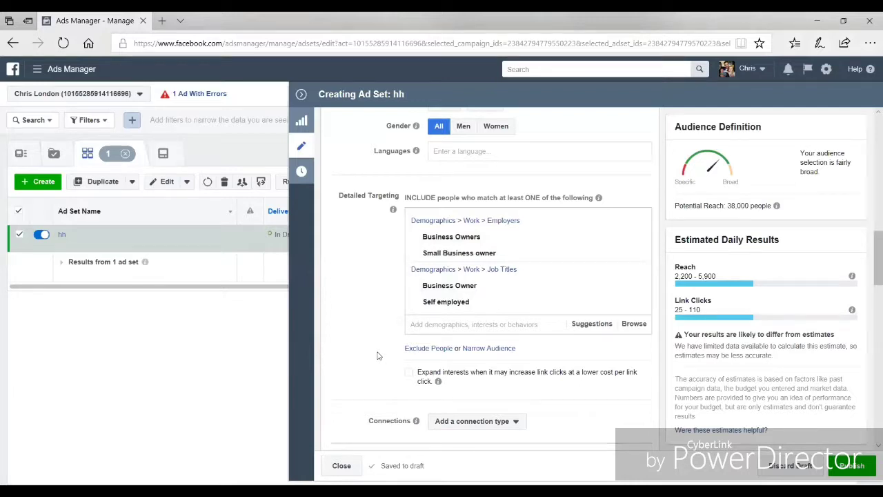
click(459, 325)
text(auto)
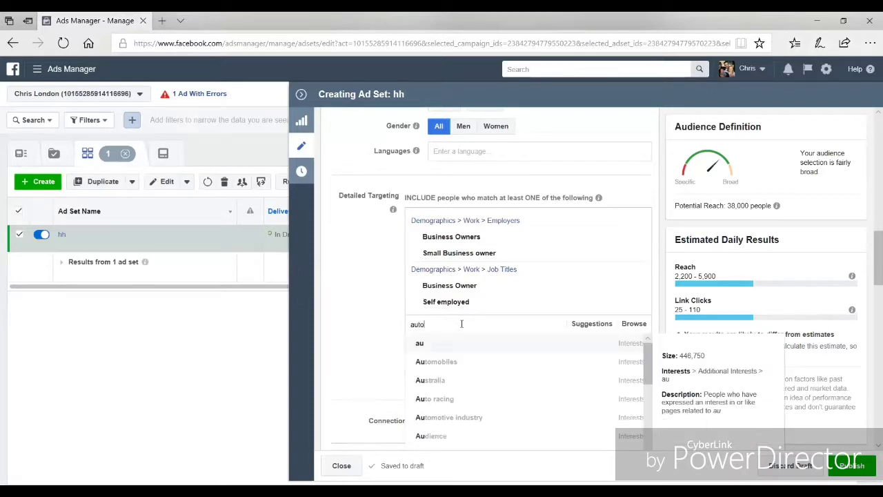
text(trader)
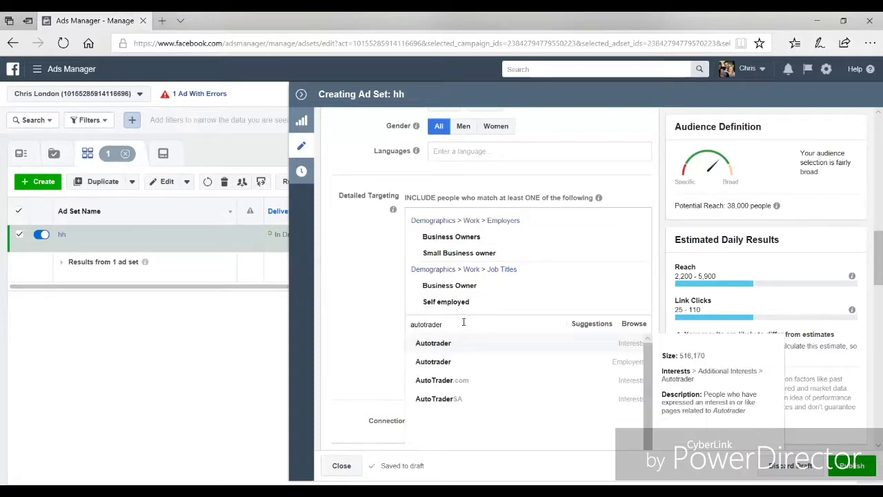
click(480, 381)
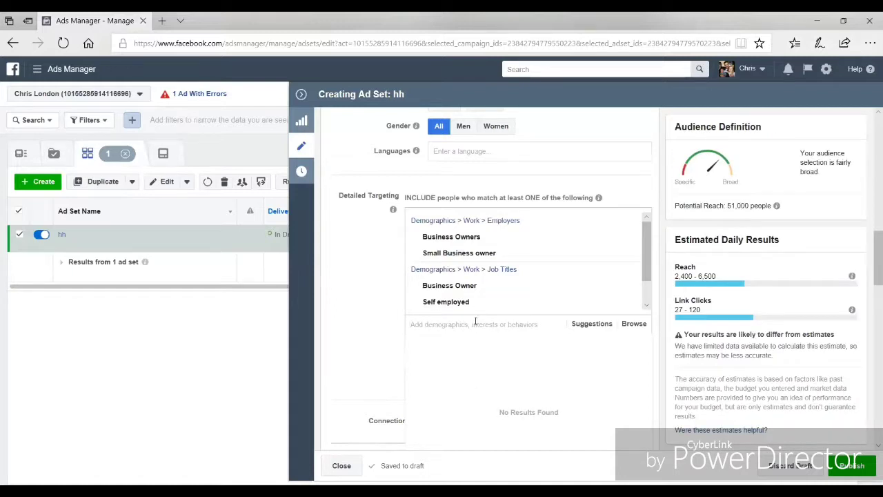
text(top gear)
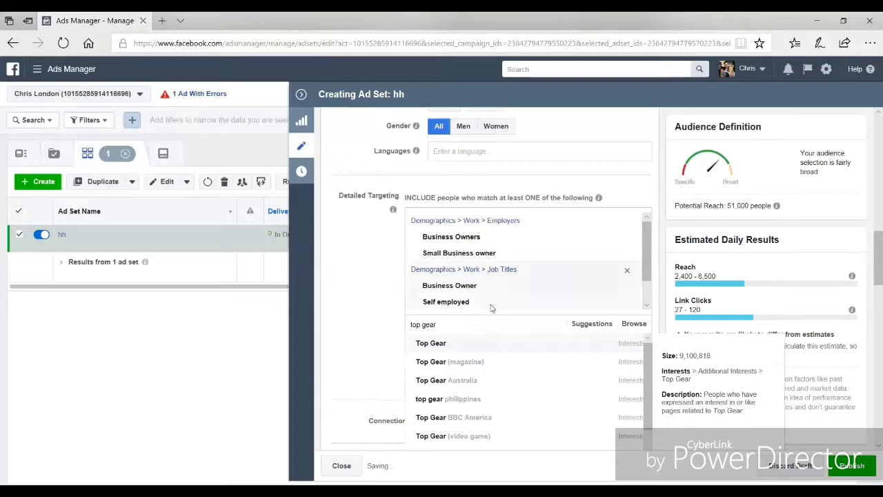
click(444, 350)
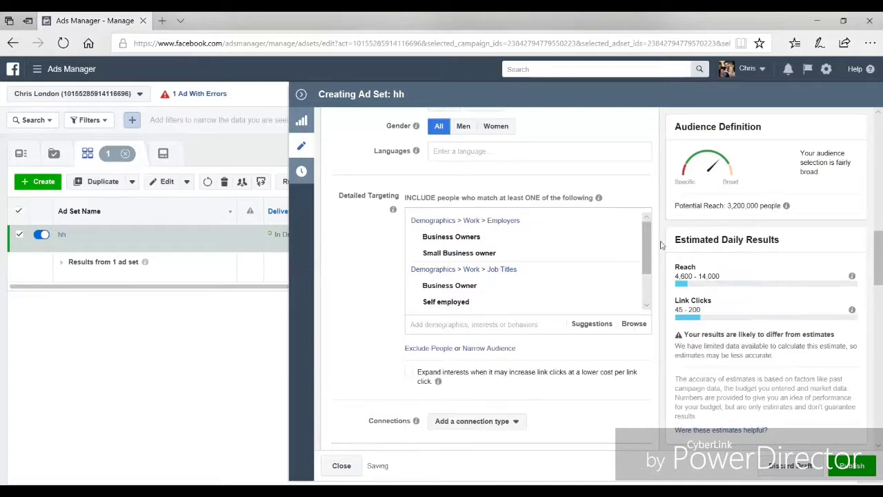
Remove the AutoTrader.com and Top Gear interests from the first inclusion group
mouse_move(638, 258)
scroll(512, 232, down, 1)
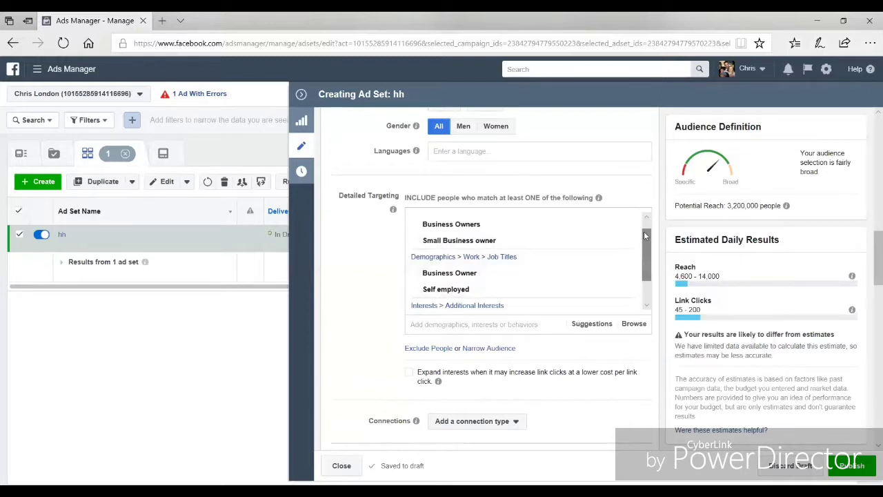
scroll(628, 253, down, 2)
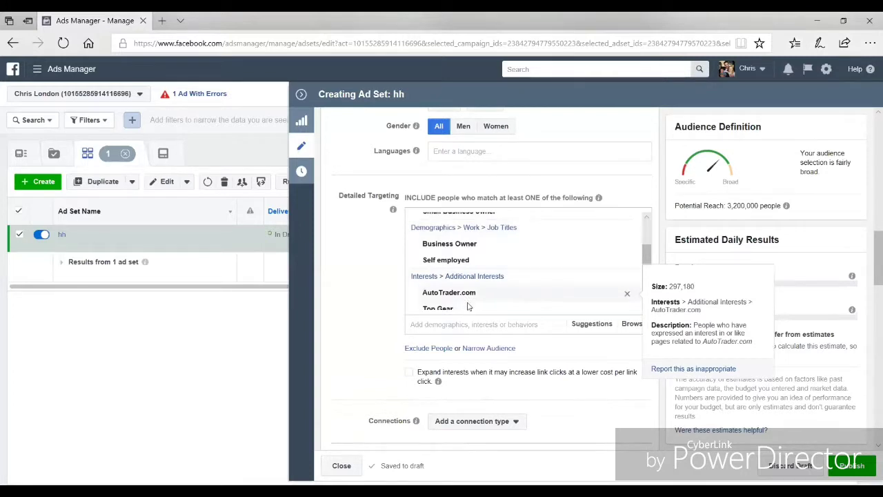
scroll(467, 299, down, 1)
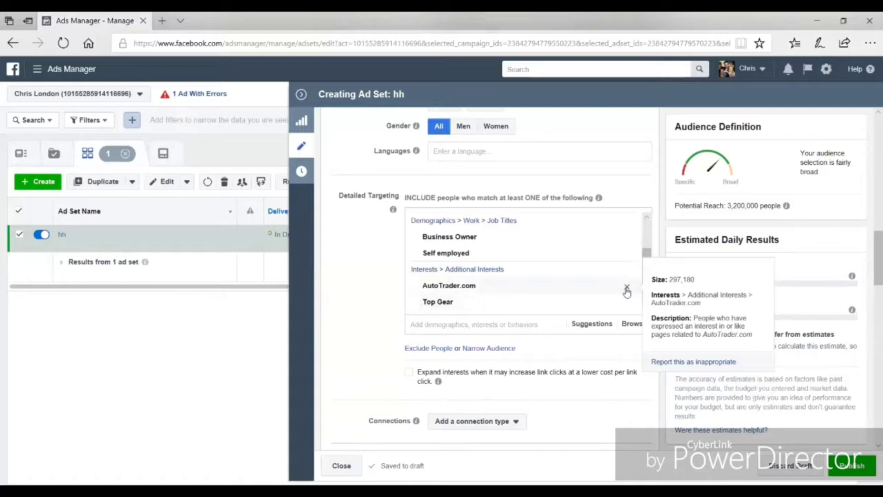
click(628, 289)
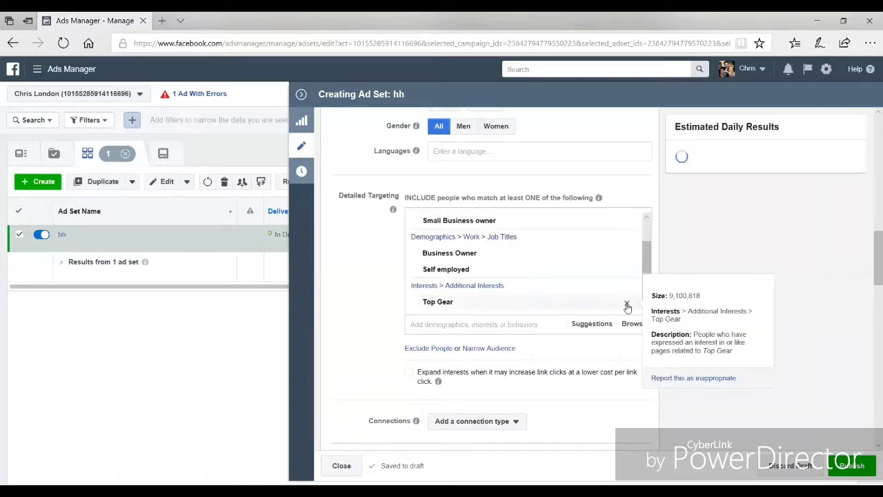
click(627, 306)
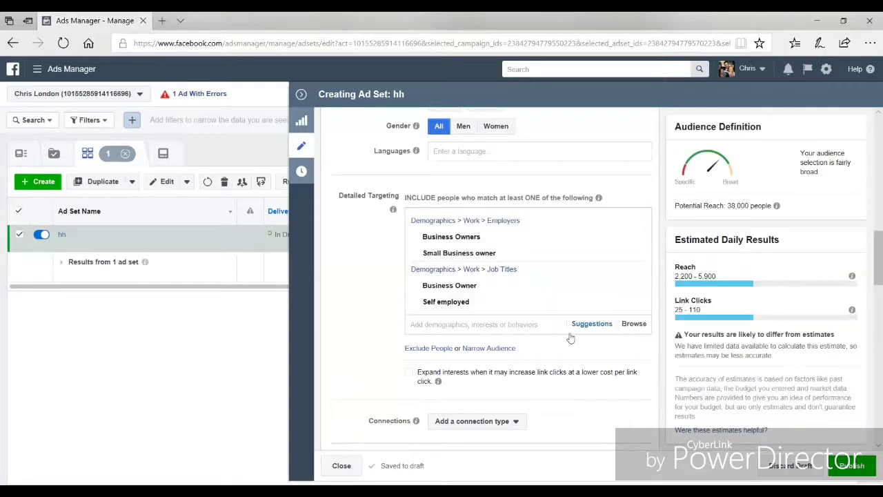
Narrow the audience with a must-also-match condition containing the AutoTrader.com interest
click(490, 348)
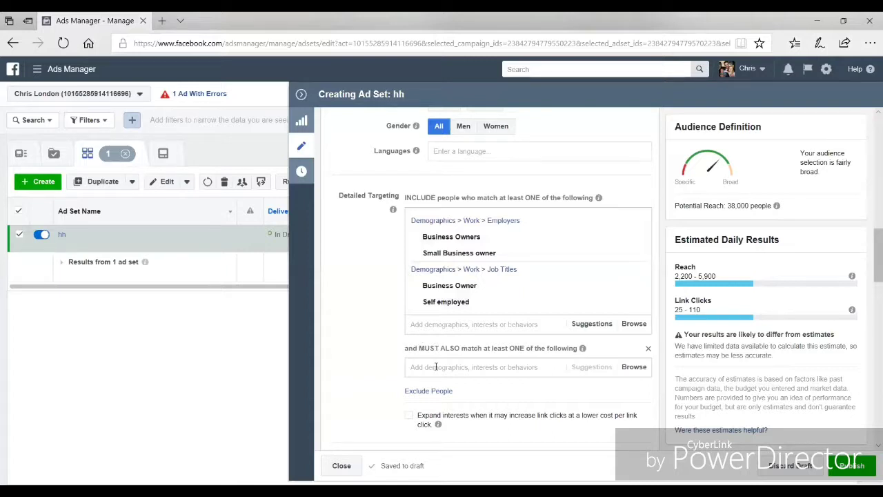
text(asu)
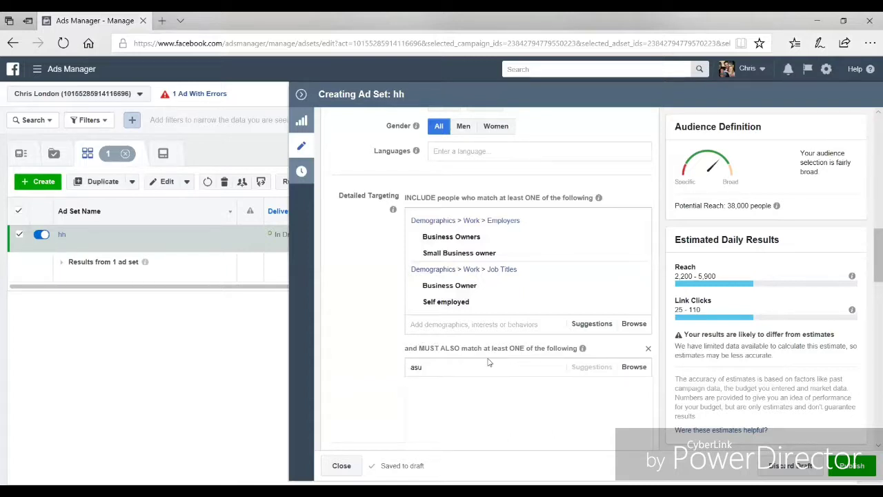
key(BackSpace)
key(BackSpace)
text(utotrad)
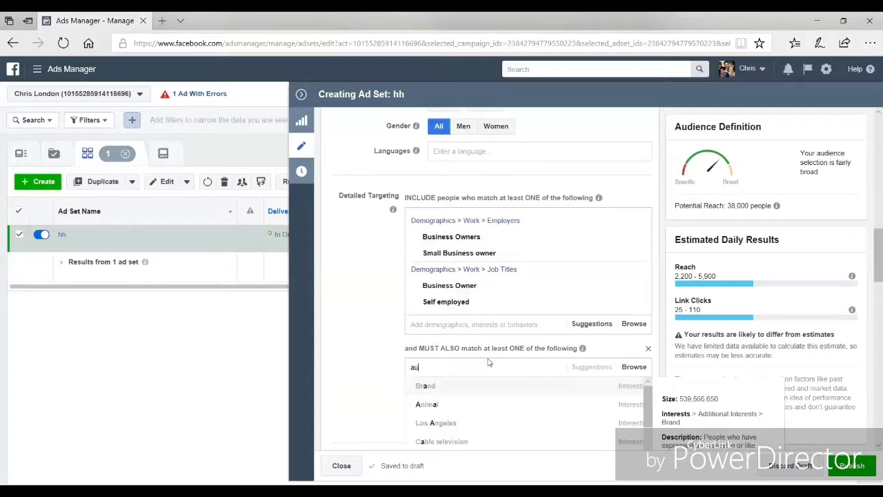
text(er)
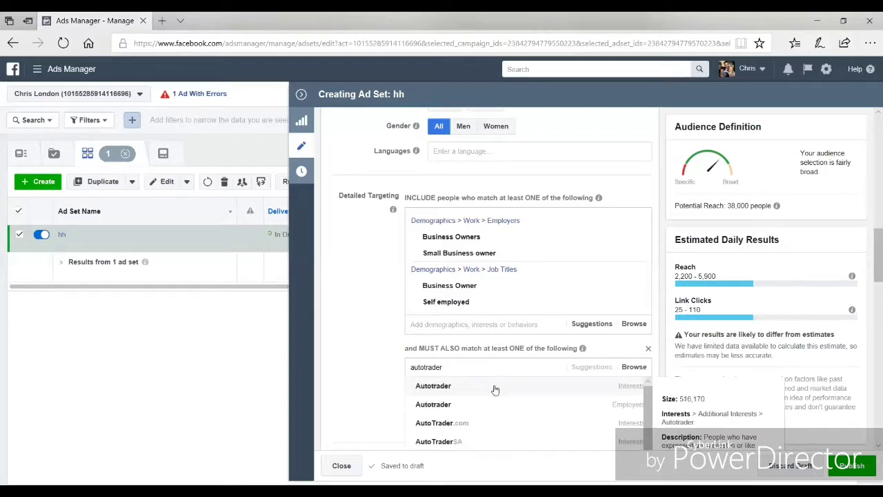
click(465, 426)
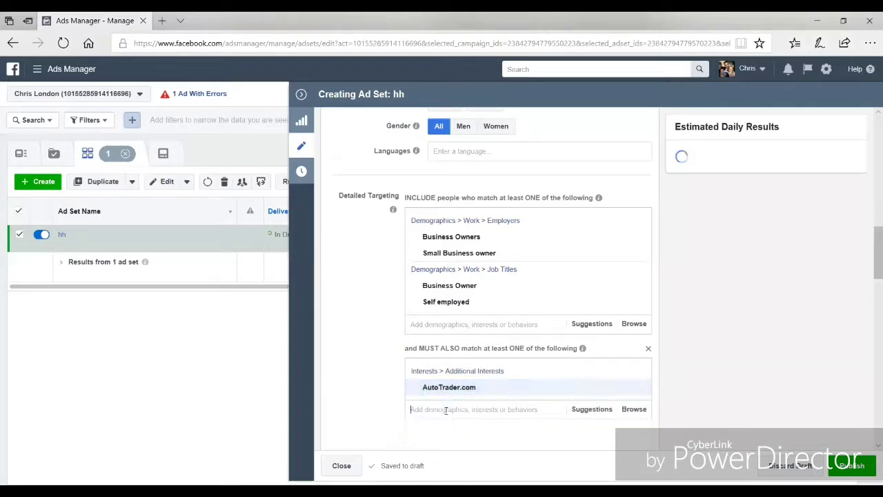
Narrow the audience further with a second must-also-match condition containing the Top Gear interest
scroll(386, 359, down, 2)
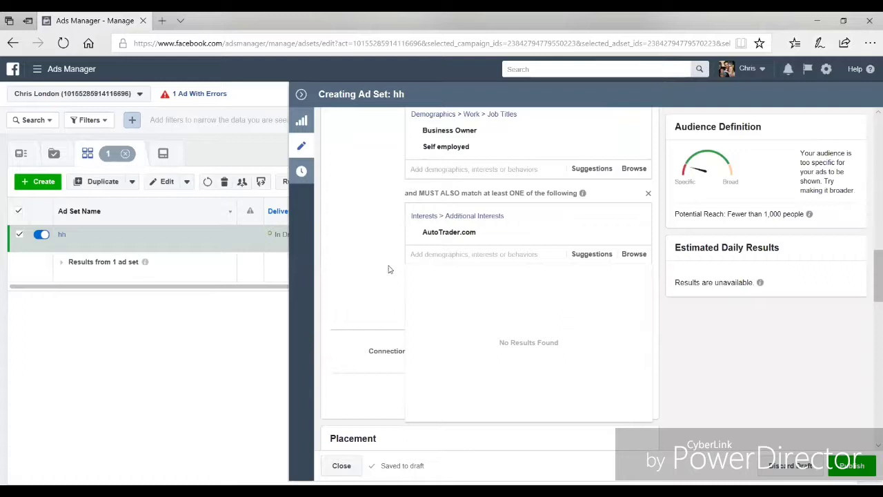
click(391, 270)
click(491, 280)
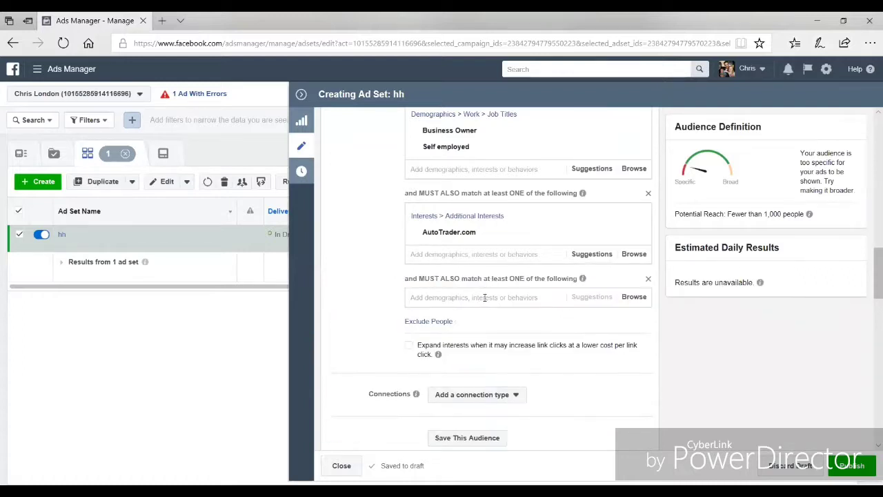
click(485, 297)
text(top)
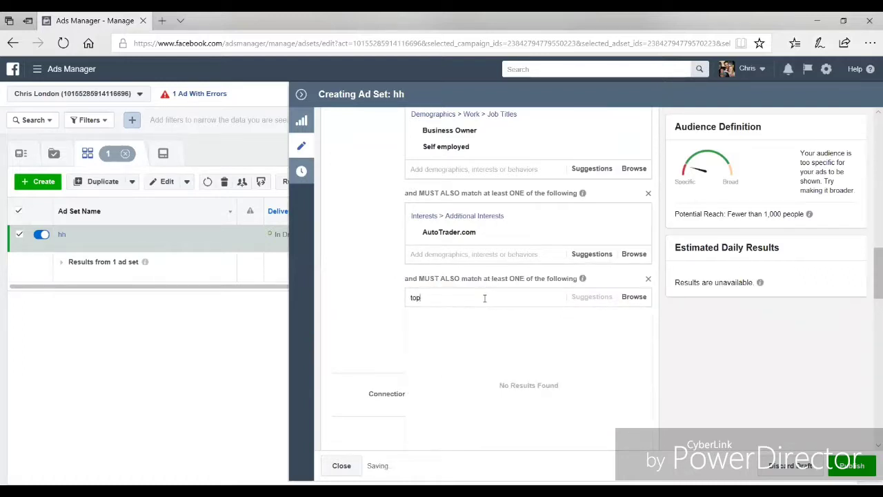
text( gear)
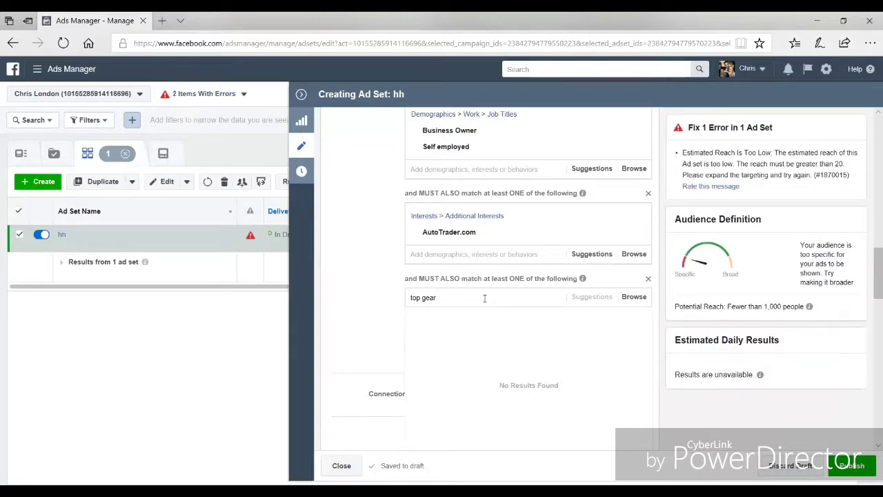
click(378, 299)
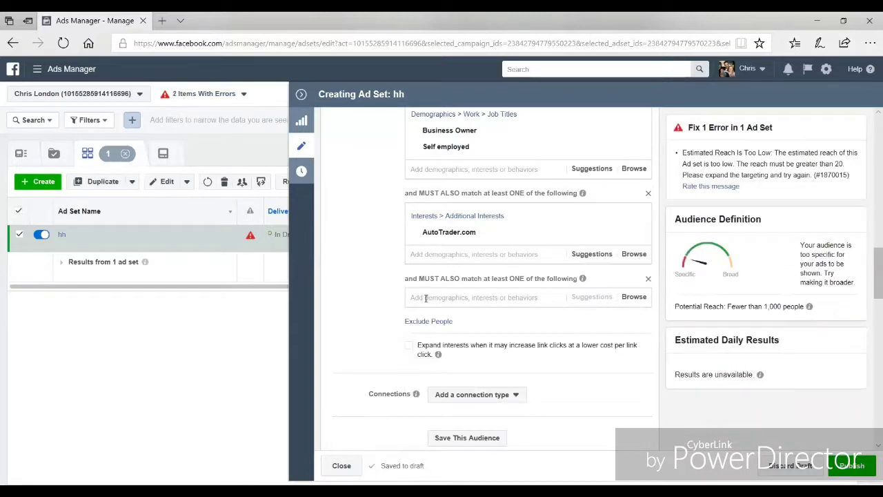
click(428, 298)
text(top gear)
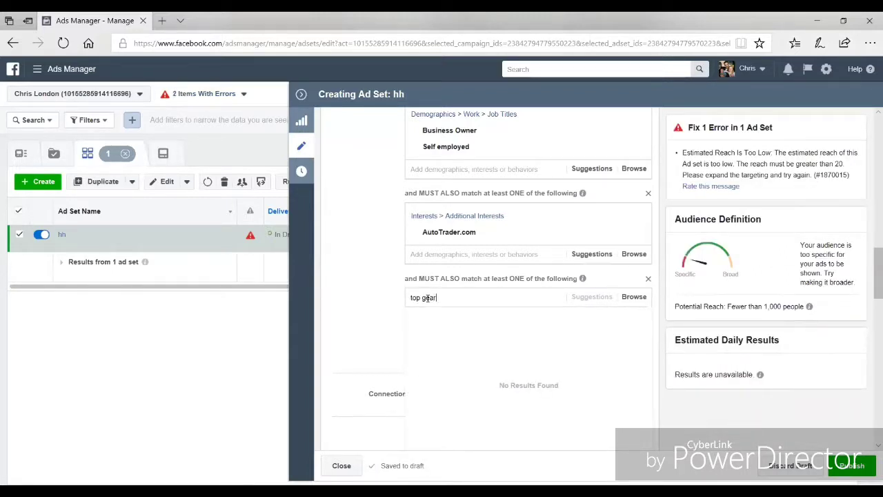
click(456, 316)
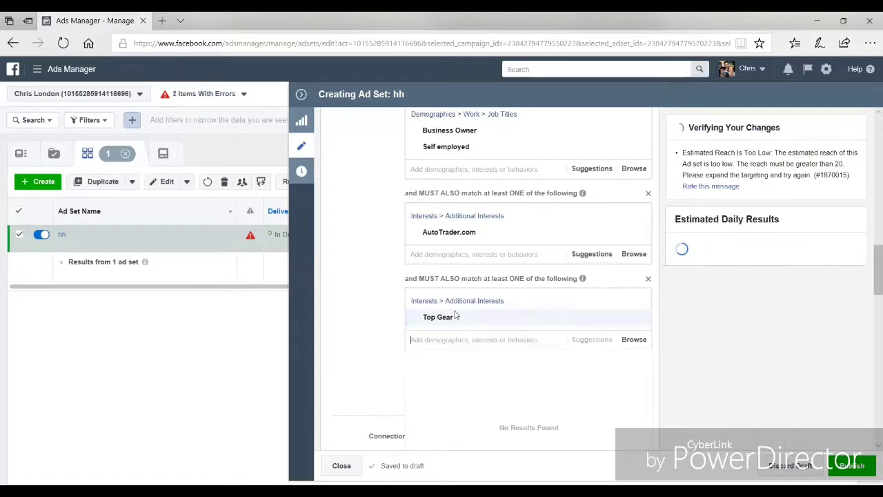
scroll(432, 223, up, 3)
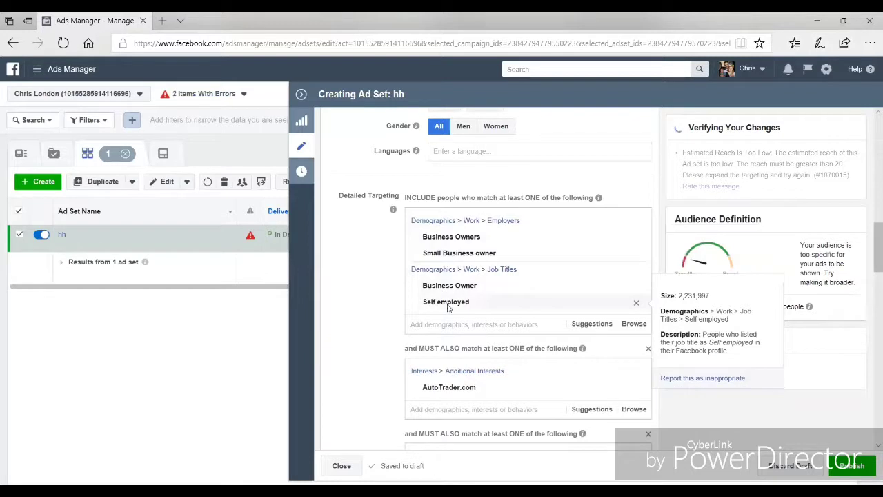
scroll(446, 306, down, 3)
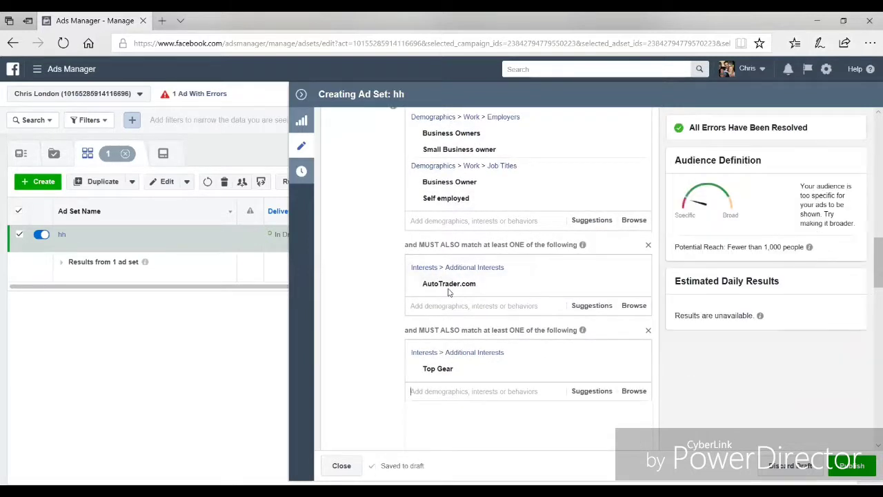
mouse_move(456, 293)
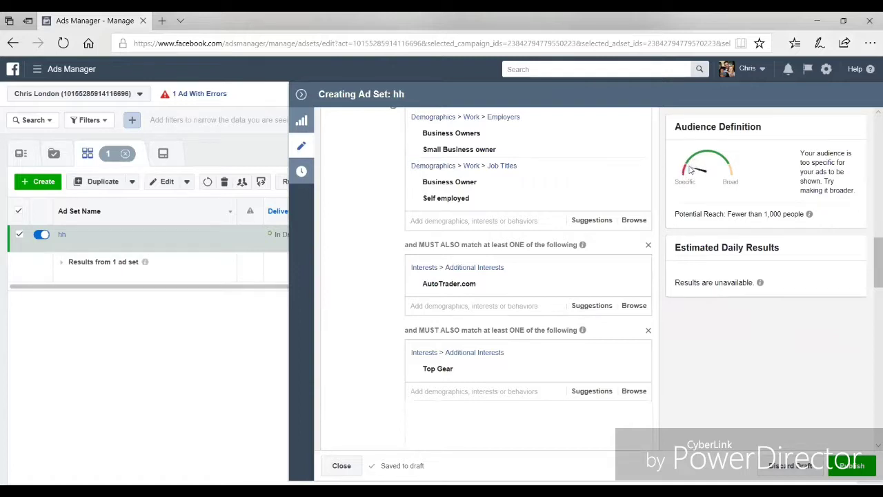
mouse_move(539, 177)
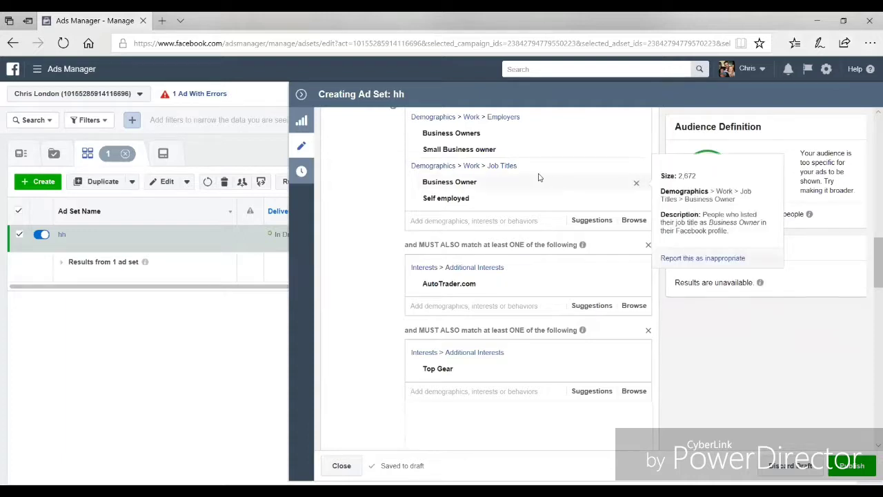